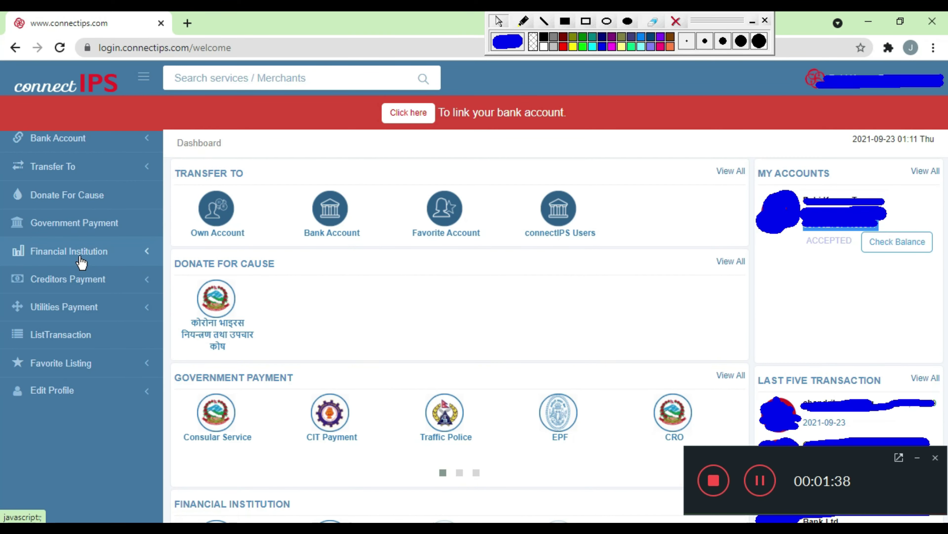
# - Expand Bank Account and Transfer To in the sidebar, then go to the Government Payment page
pyautogui.click(147, 139)
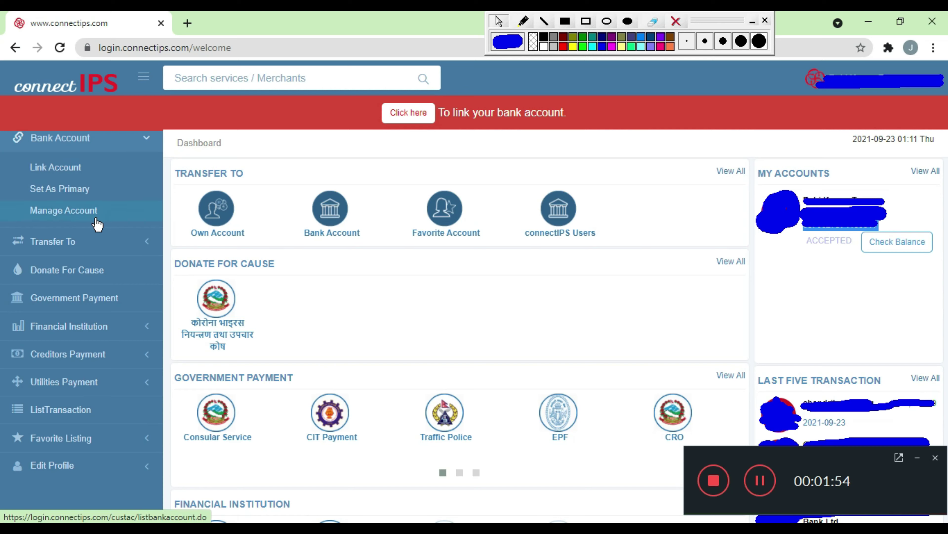
pyautogui.click(141, 243)
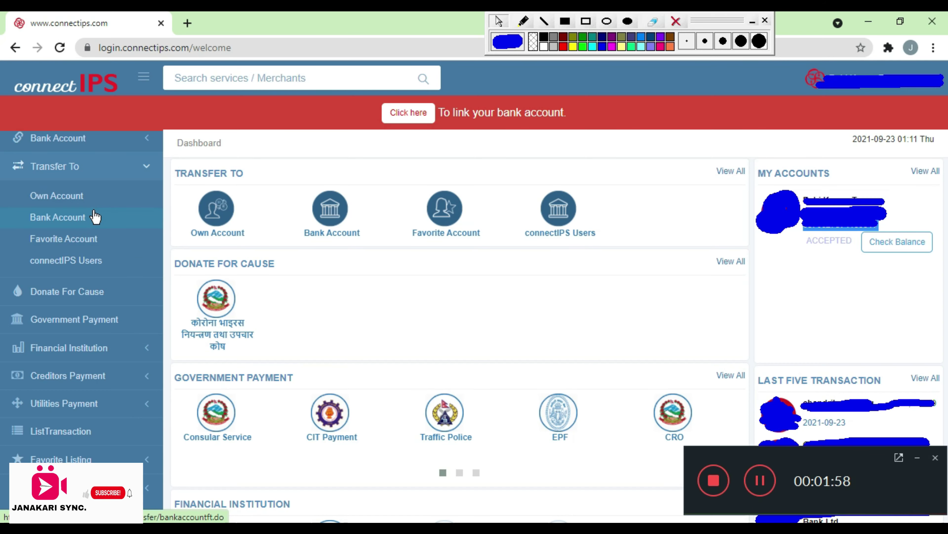
pyautogui.click(91, 322)
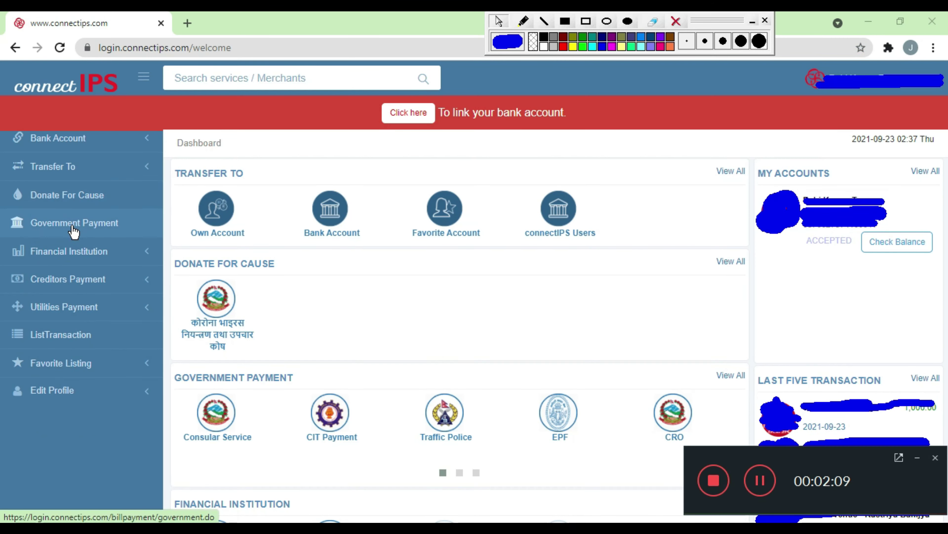
pyautogui.click(64, 224)
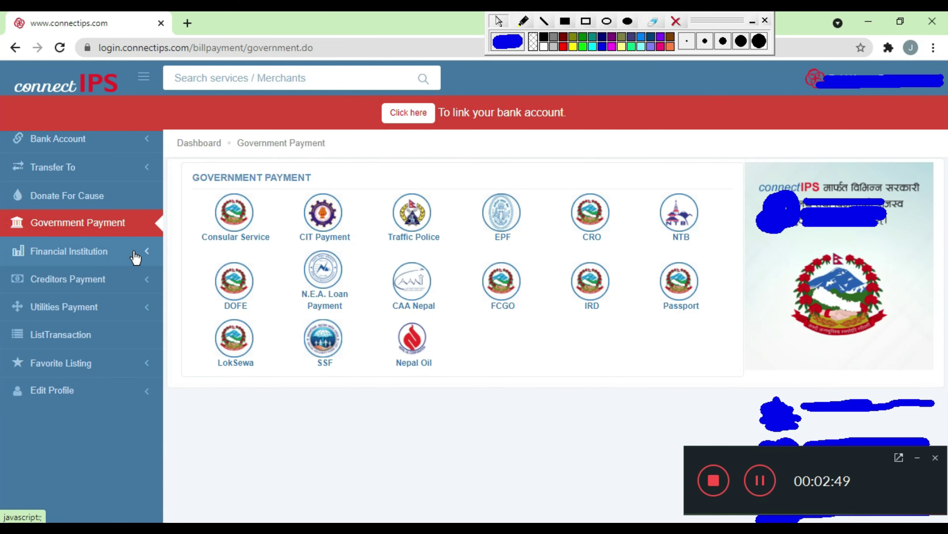
# - Expand the Financial Institution, Creditors Payment, Utilities Payment and Transfer To sidebar sections
pyautogui.click(143, 252)
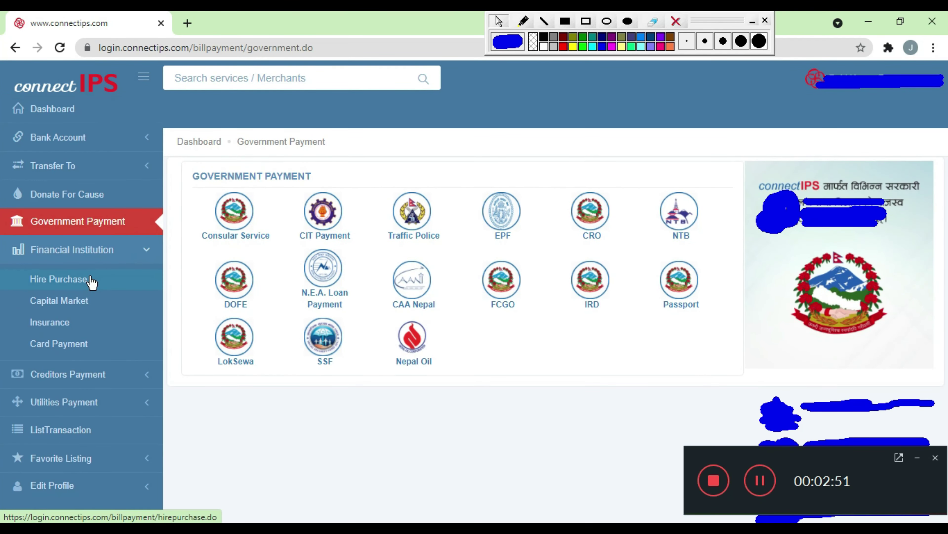
pyautogui.click(140, 377)
pyautogui.scroll(-1, 112, 336)
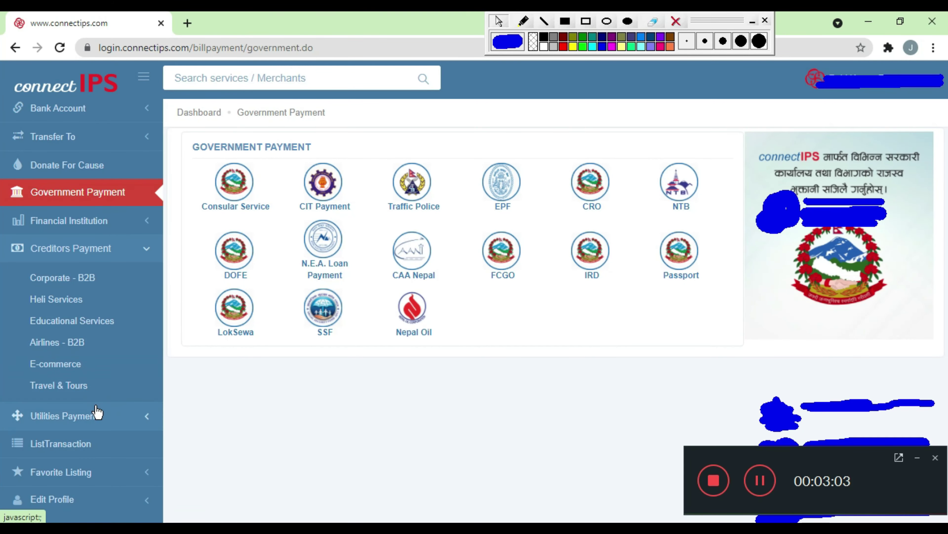
pyautogui.click(110, 416)
pyautogui.scroll(-1, 105, 312)
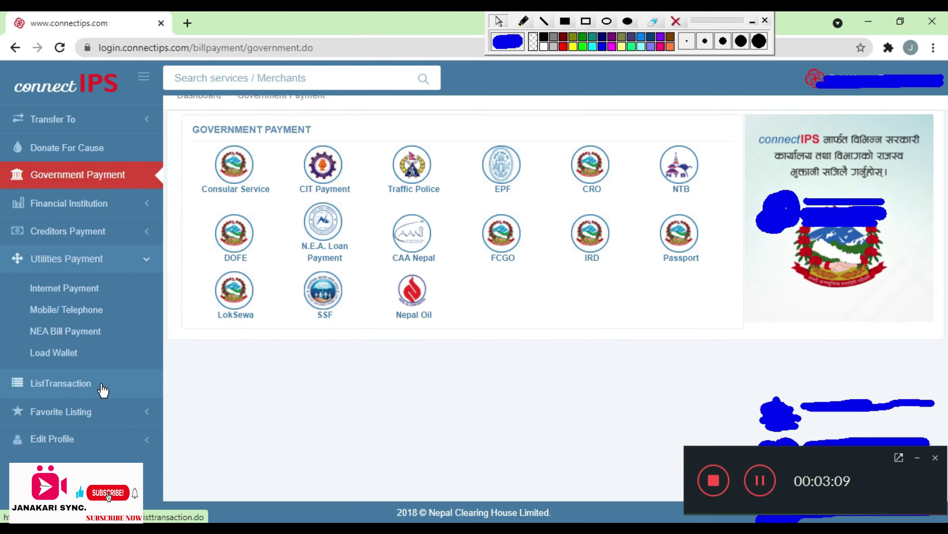
pyautogui.scroll(2, 98, 274)
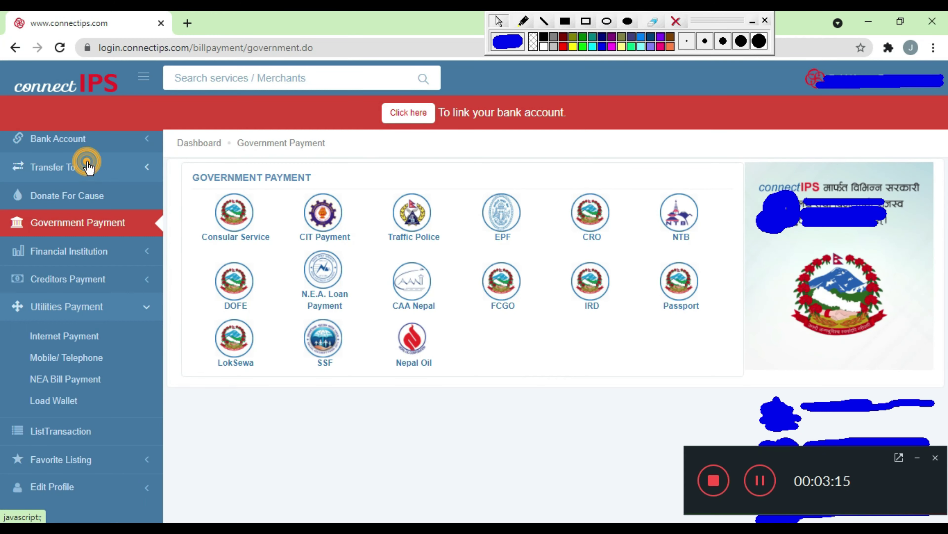
pyautogui.click(87, 166)
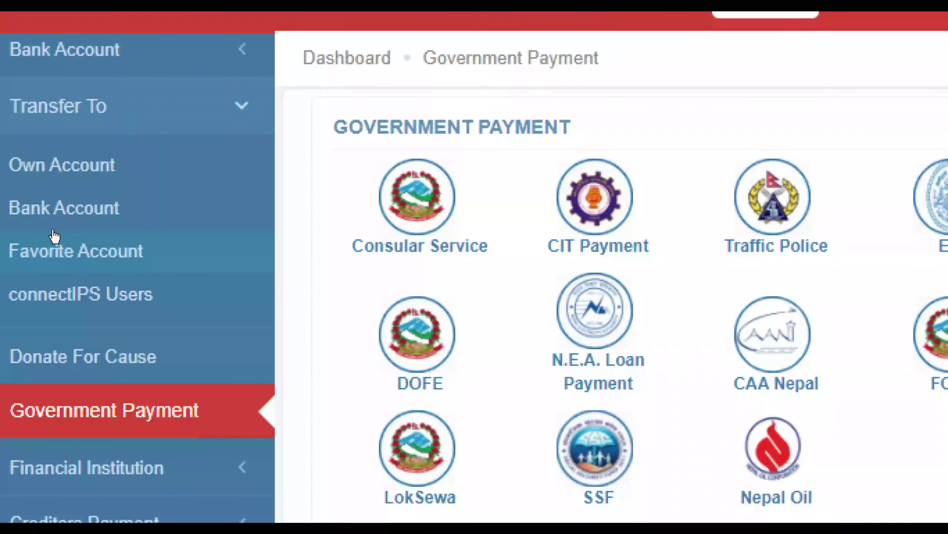
# - Open the Transfer to Bank Account form under Transfer To
pyautogui.click(49, 223)
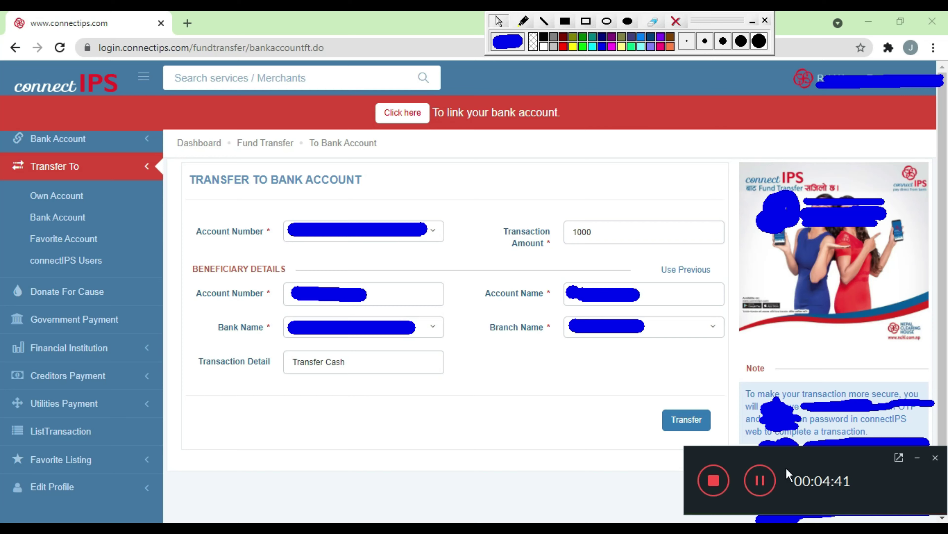
# - Submit the 1000 transfer, then highlight the Confirm Fund Transfer heading and account-validated message
pyautogui.click(683, 420)
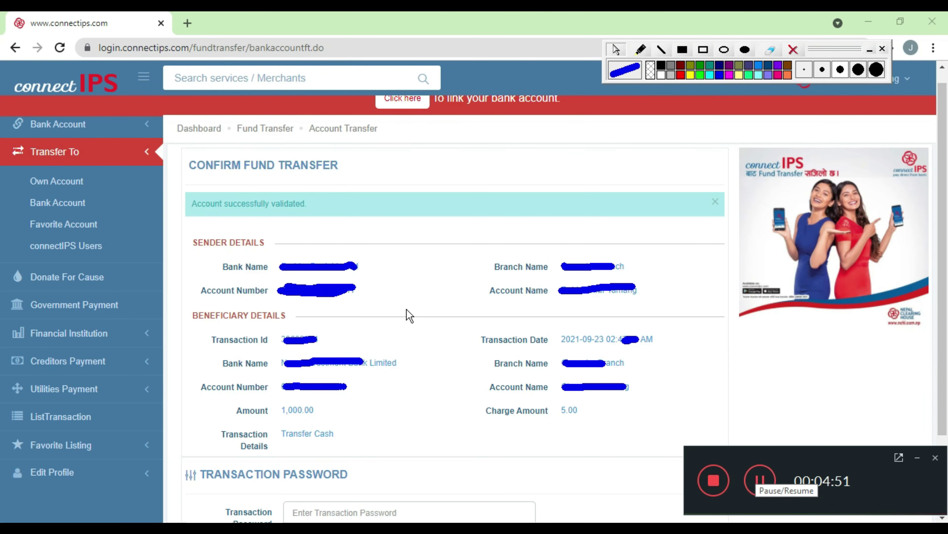
pyautogui.tripleClick(271, 165)
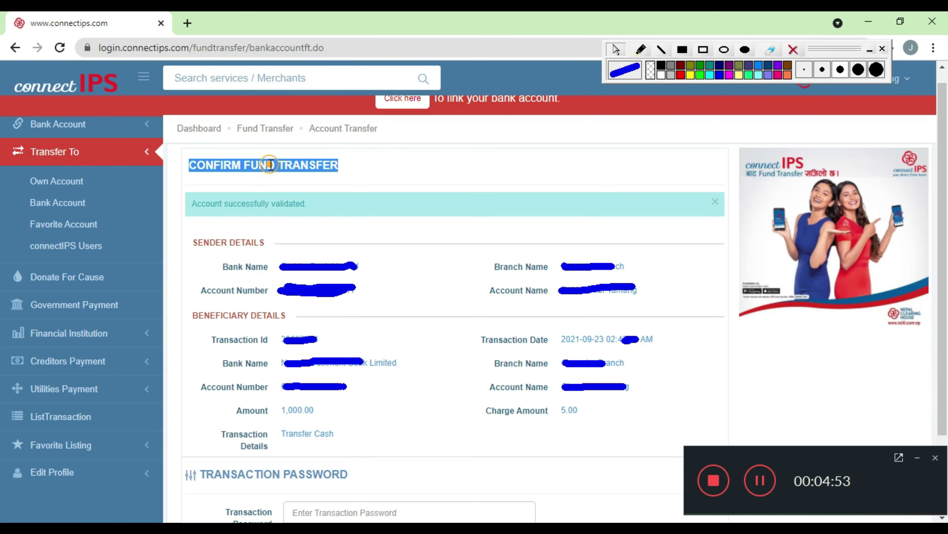
pyautogui.tripleClick(229, 204)
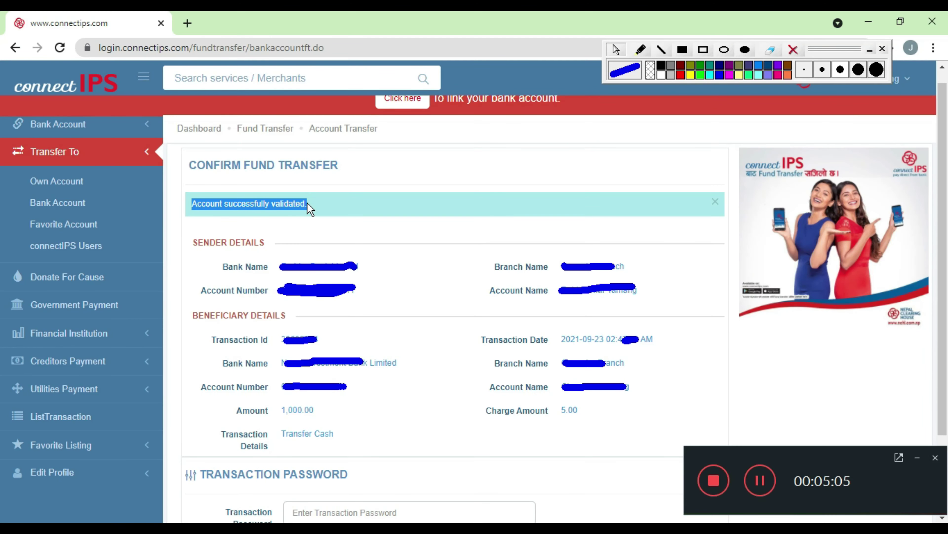
pyautogui.click(319, 204)
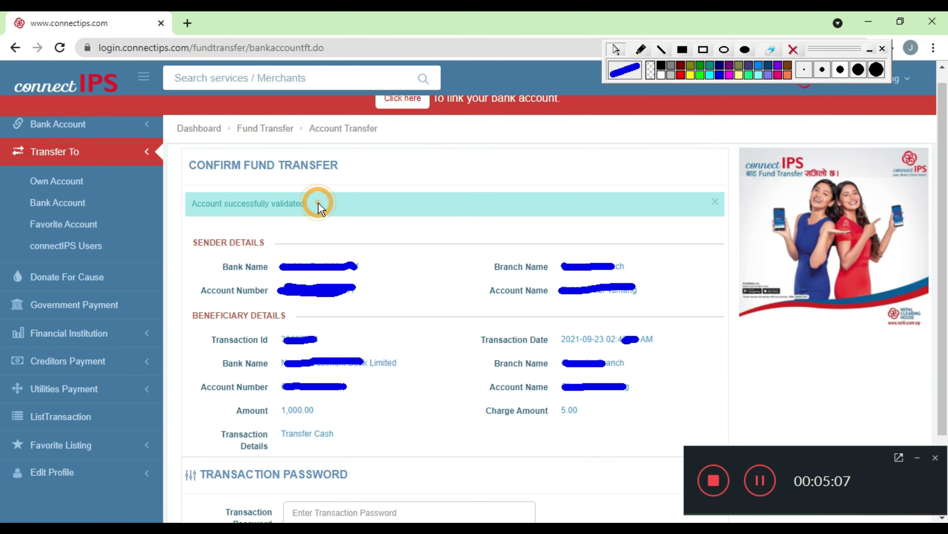
pyautogui.moveTo(305, 203); pyautogui.dragTo(193, 204)
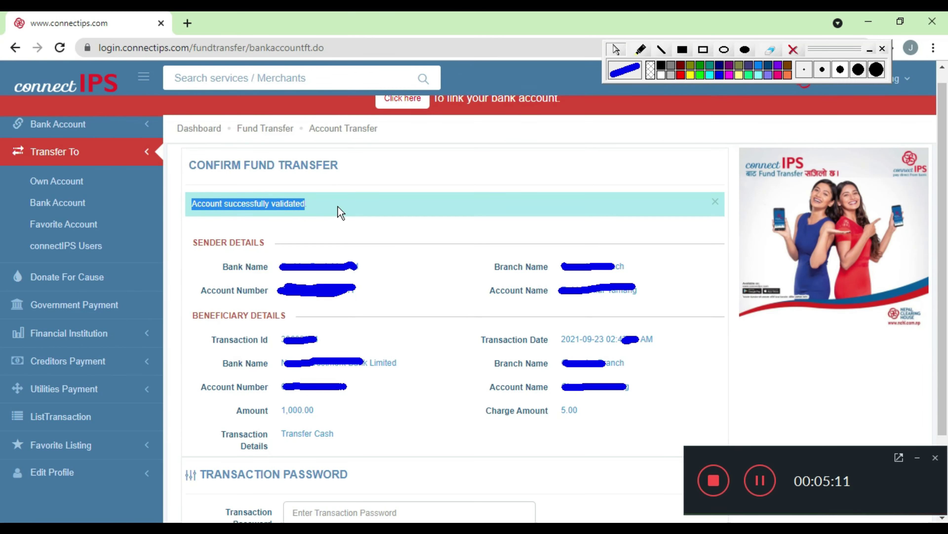
pyautogui.click(307, 203)
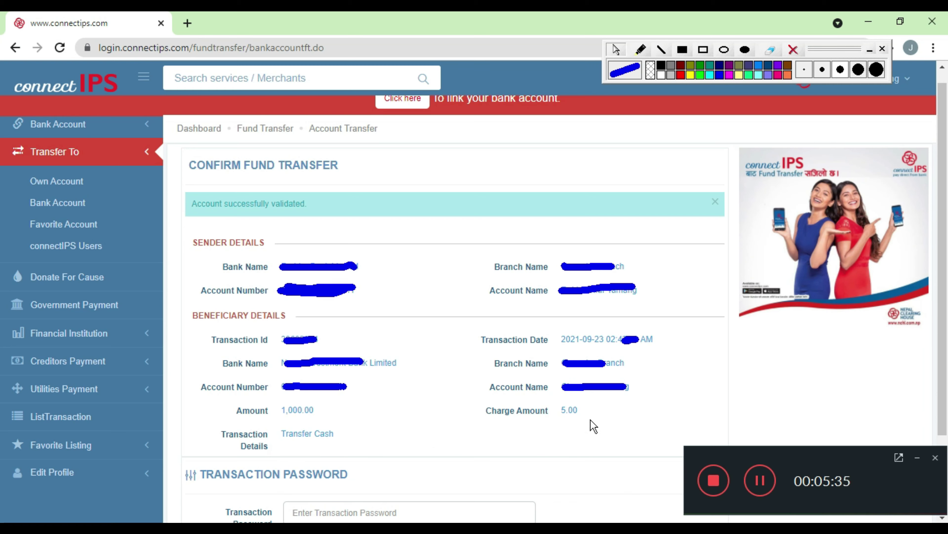
# - Highlight the Charge Amount, Transaction Date, Branch Name labels and the Transaction Password heading
pyautogui.moveTo(553, 415); pyautogui.dragTo(488, 416)
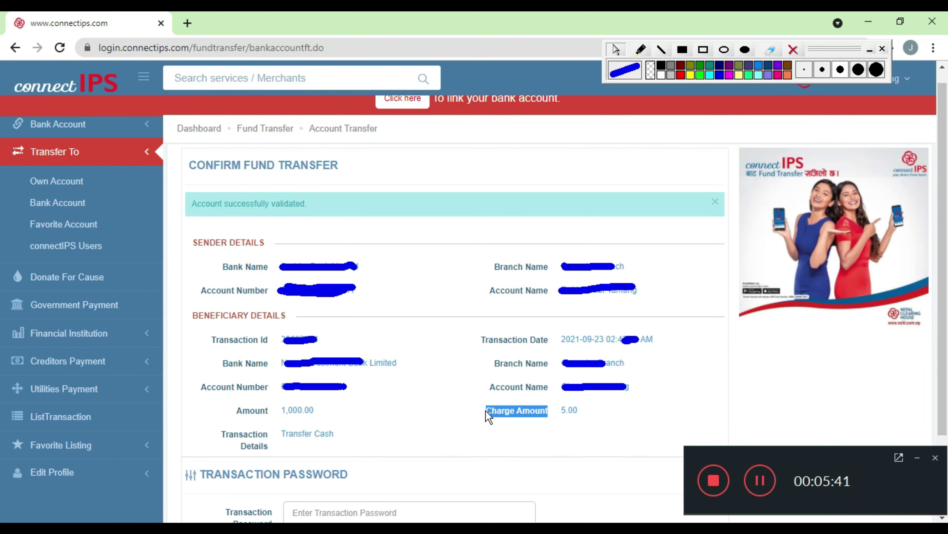
pyautogui.click(482, 340)
pyautogui.moveTo(483, 340); pyautogui.dragTo(547, 340)
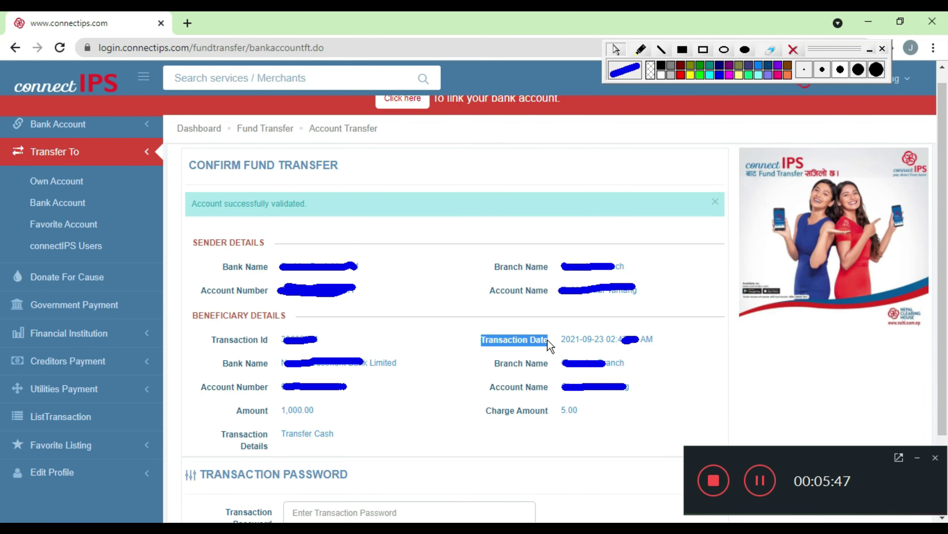
pyautogui.moveTo(496, 362); pyautogui.dragTo(537, 387)
pyautogui.click(494, 385)
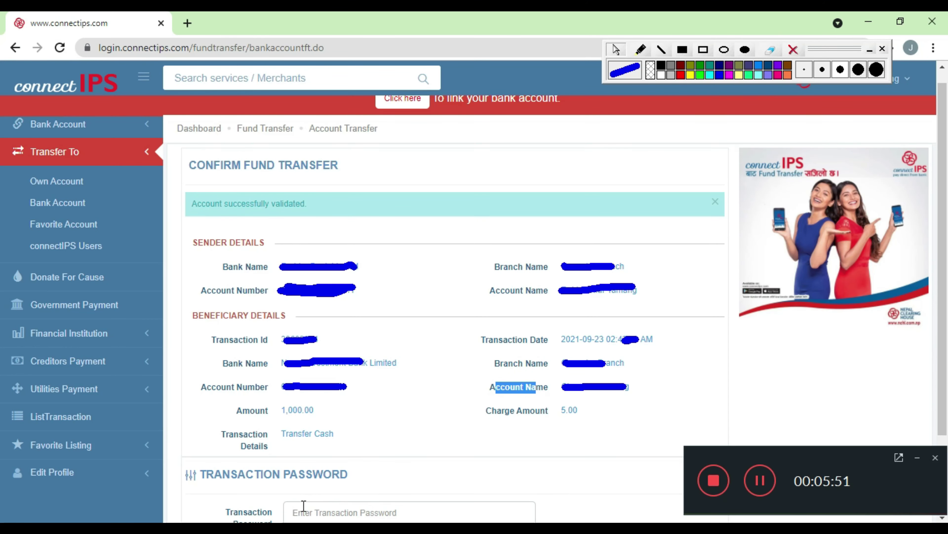
pyautogui.moveTo(199, 473); pyautogui.dragTo(358, 479)
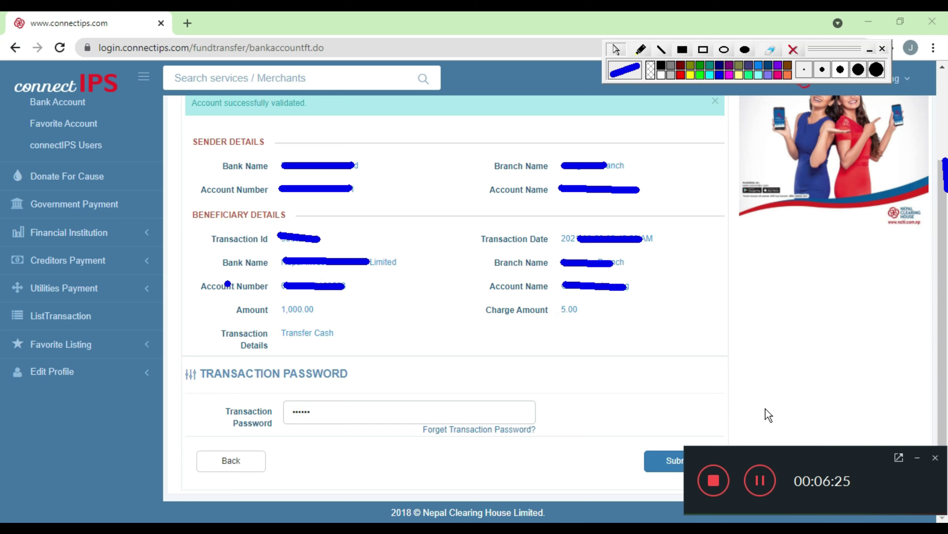
# - Submit the transaction password so an OTP is sent to the registered mobile and email
pyautogui.moveTo(841, 453); pyautogui.dragTo(866, 387)
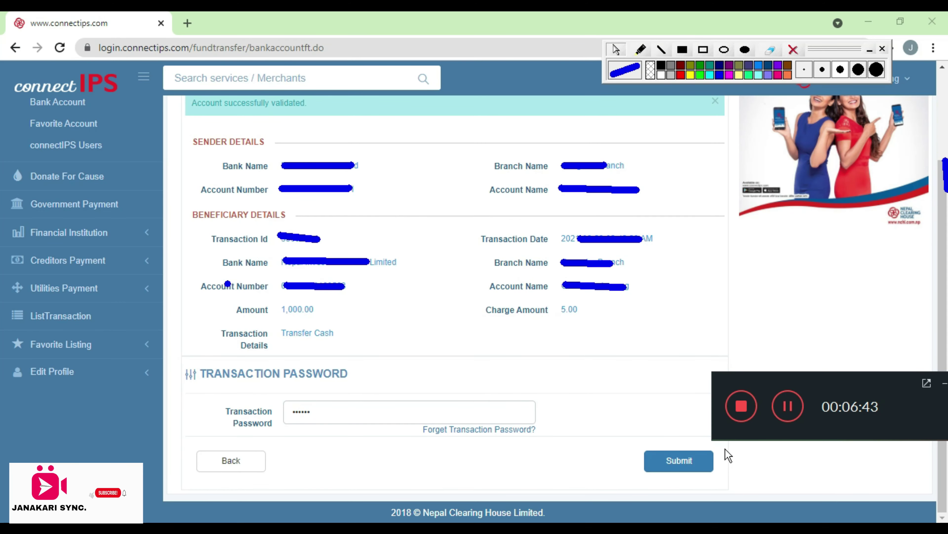
pyautogui.click(697, 463)
pyautogui.moveTo(783, 402); pyautogui.dragTo(758, 481)
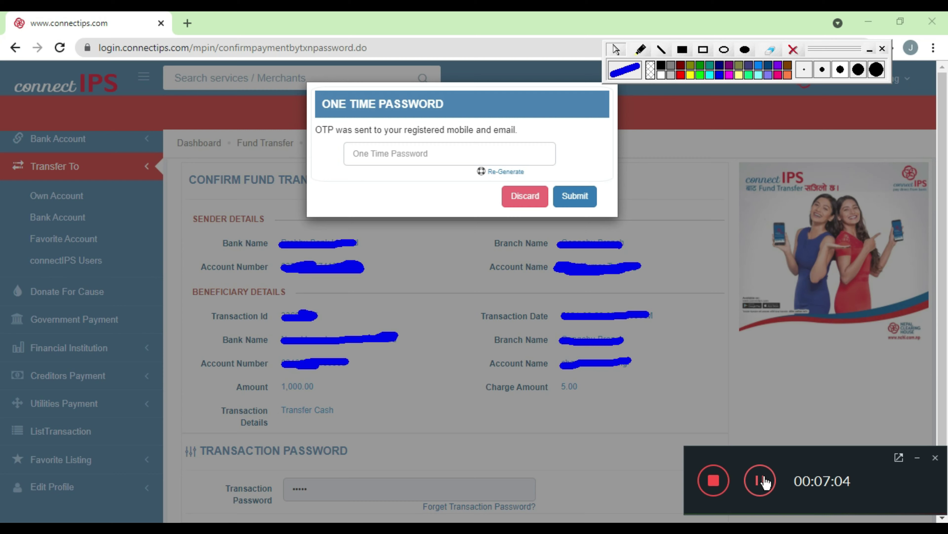
# - Enter the received one-time password and submit it to complete the 1,000 transfer
pyautogui.click(410, 152)
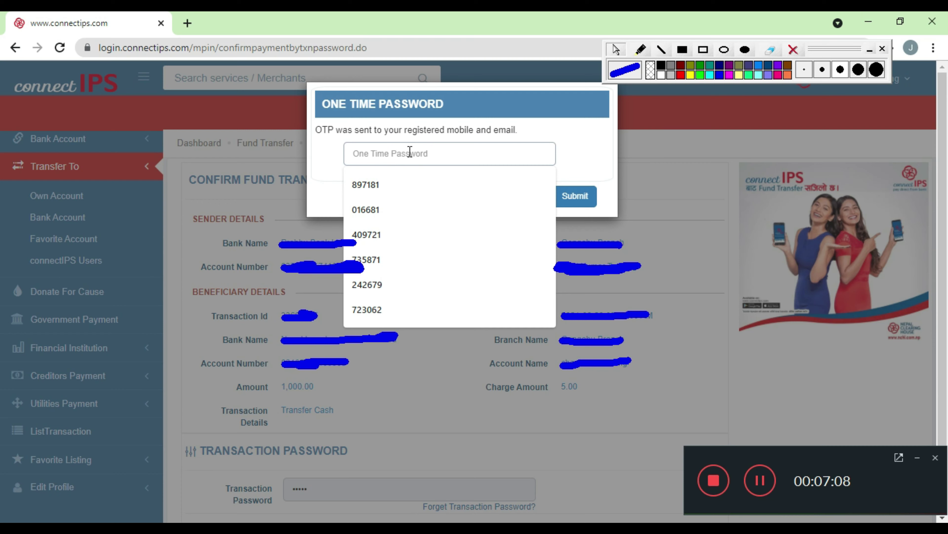
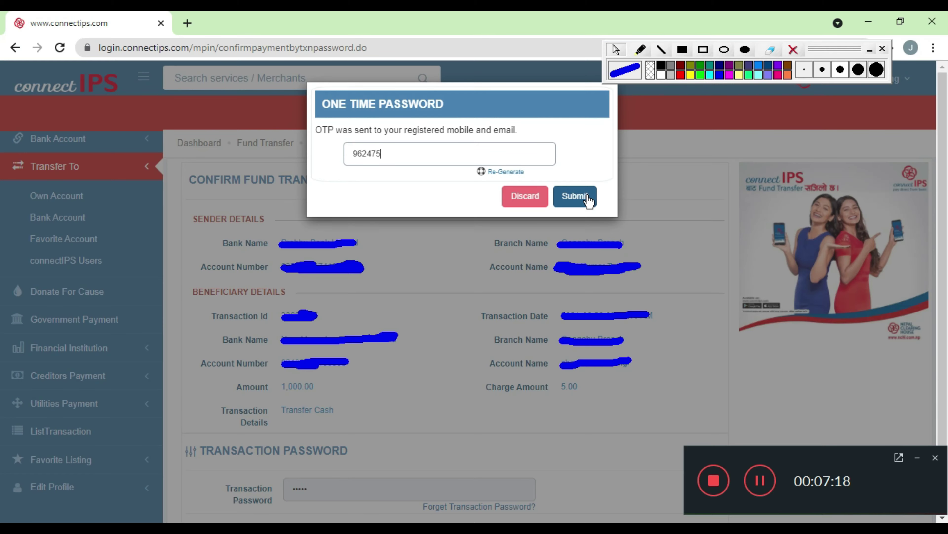
pyautogui.click(588, 197)
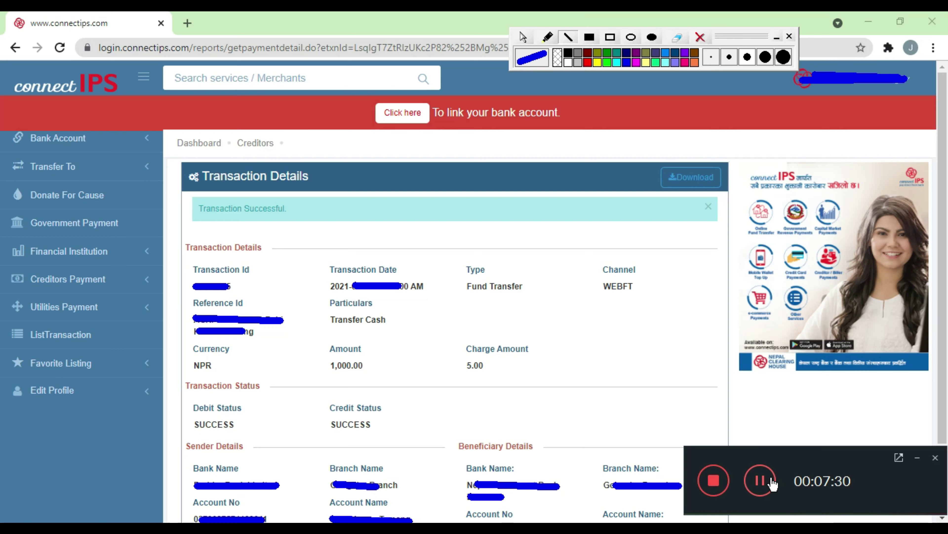
pyautogui.moveTo(244, 247); pyautogui.dragTo(235, 254)
pyautogui.moveTo(192, 217); pyautogui.dragTo(295, 220)
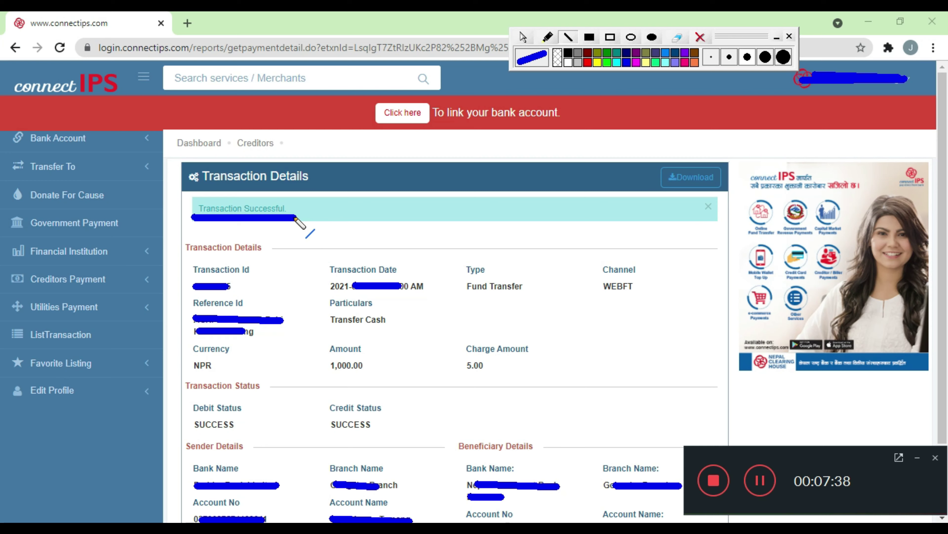